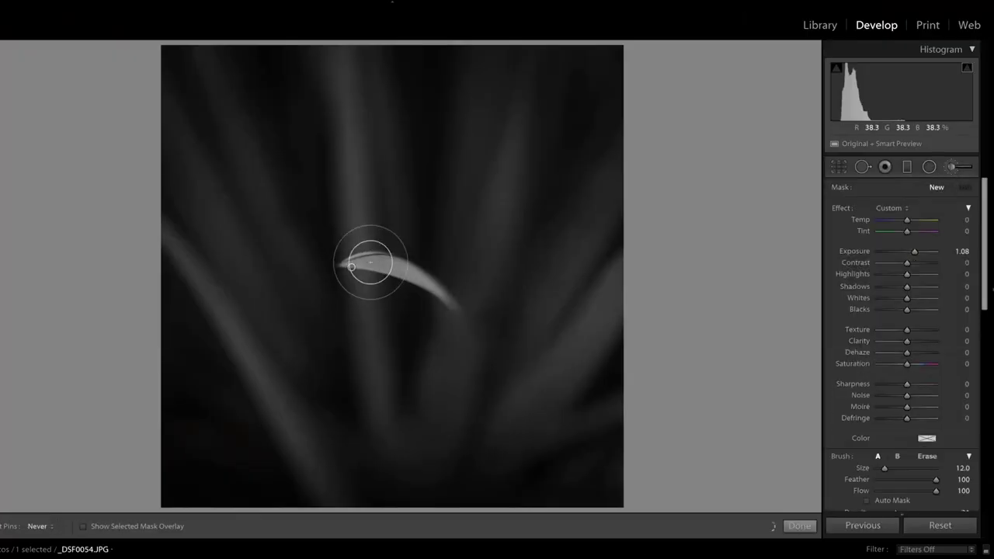
Paint a brush stroke along the curved leaf and raise its Exposure to 2.14.
left_click_drag(371, 262, 355, 261)
scroll(366, 266, "up", 3)
left_click_drag(914, 251, 921, 254)
Erase the mask spill below and above the leaf using the red mask overlay and a softer brush edge.
key("z")
key("alt")
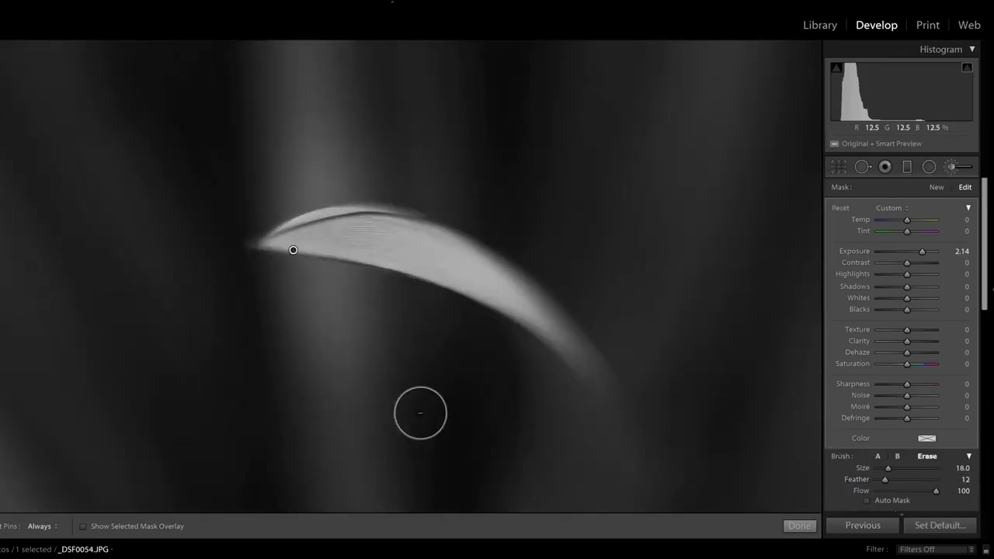
key("o")
scroll(427, 405, "up", 5)
key("h")
mouse_move(422, 438)
left_mouse_down()
mouse_move(214, 356)
mouse_move(266, 325)
mouse_move(410, 350)
mouse_move(515, 418)
mouse_move(432, 361)
mouse_move(355, 335)
left_mouse_up()
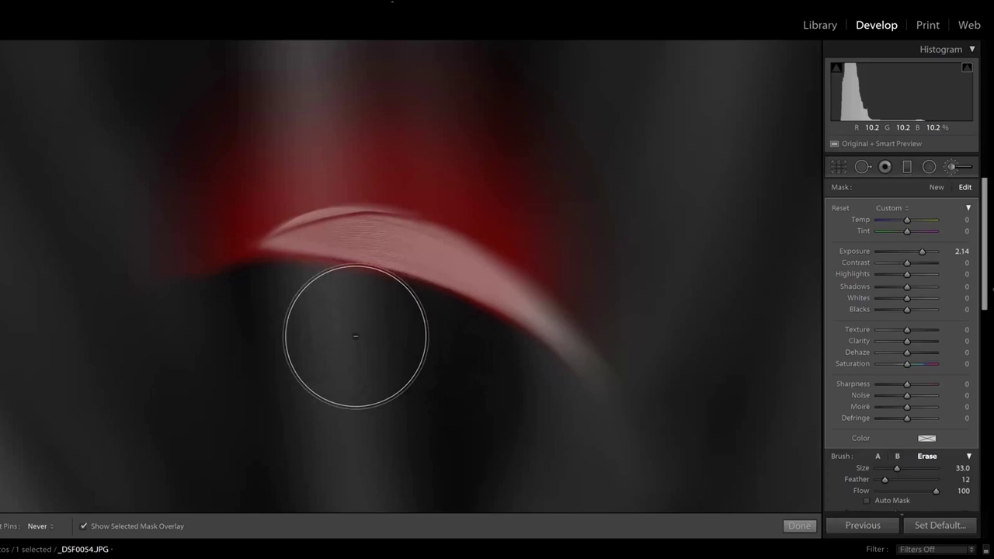
key("h")
left_click_drag(883, 480, 889, 479)
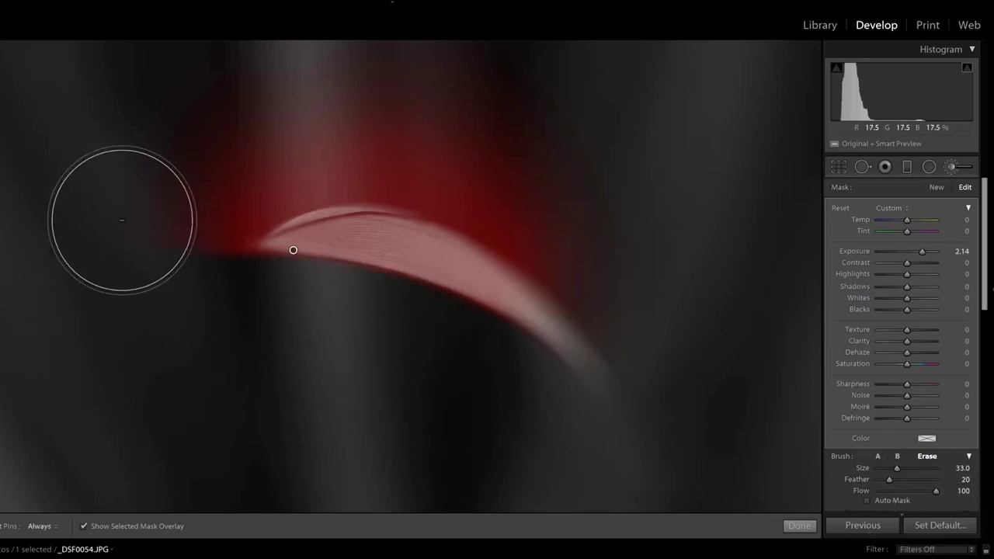
mouse_move(121, 219)
left_mouse_down()
mouse_move(591, 148)
mouse_move(607, 234)
mouse_move(418, 143)
mouse_move(173, 195)
left_mouse_up()
key("h")
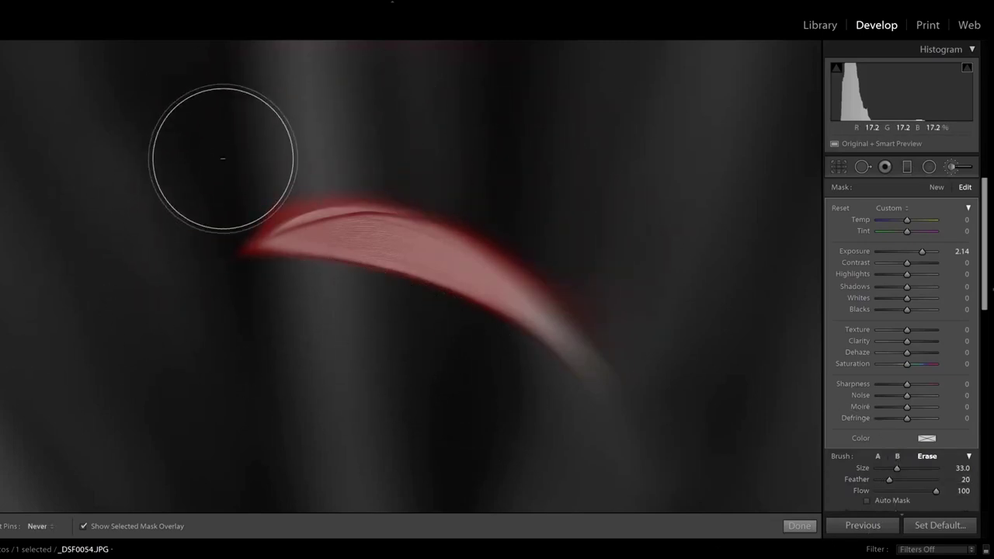
scroll(217, 299, "up", 4)
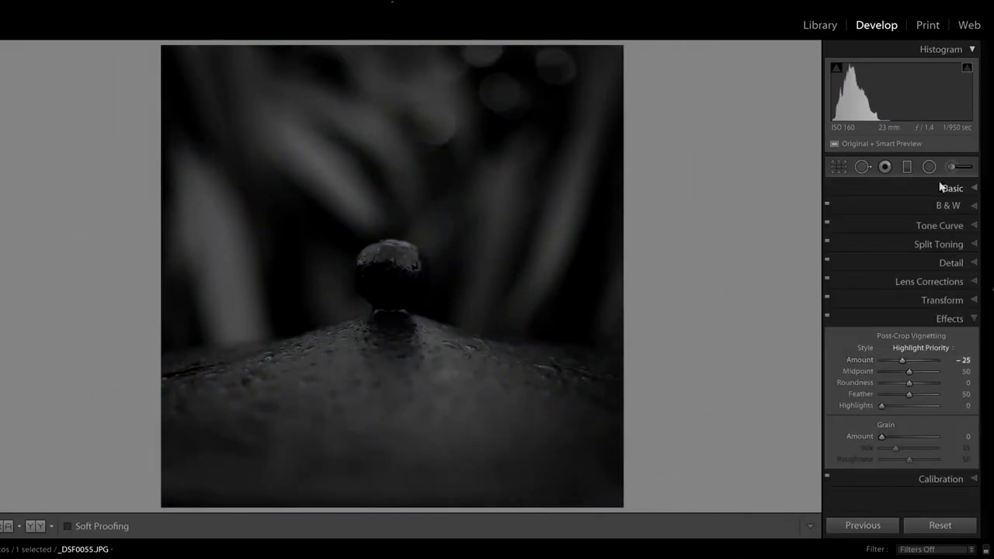
Draw a radial filter around the water drop and a second wide one over the base.
key("shift+m")
left_click_drag(389, 259, 419, 274)
key("shift+m")
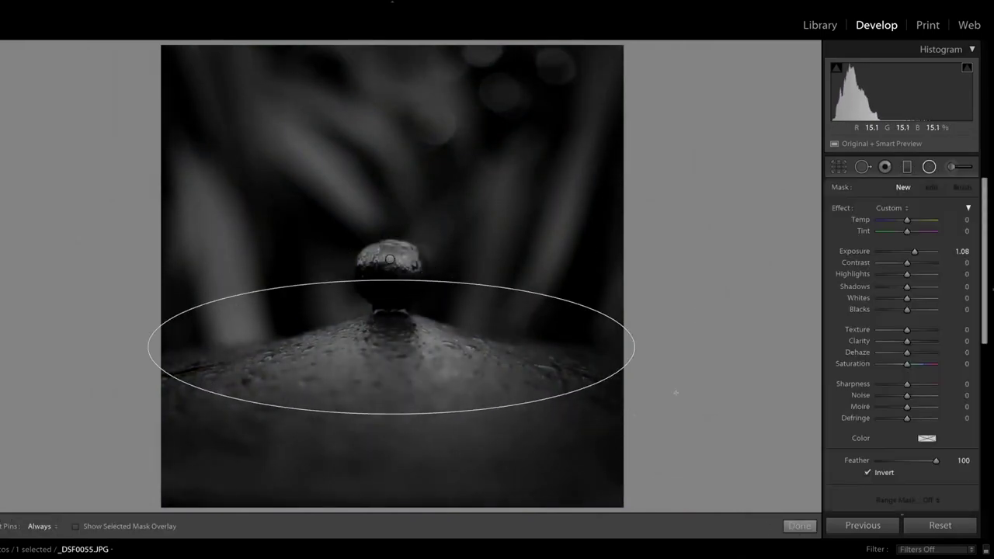
key("shift+t")
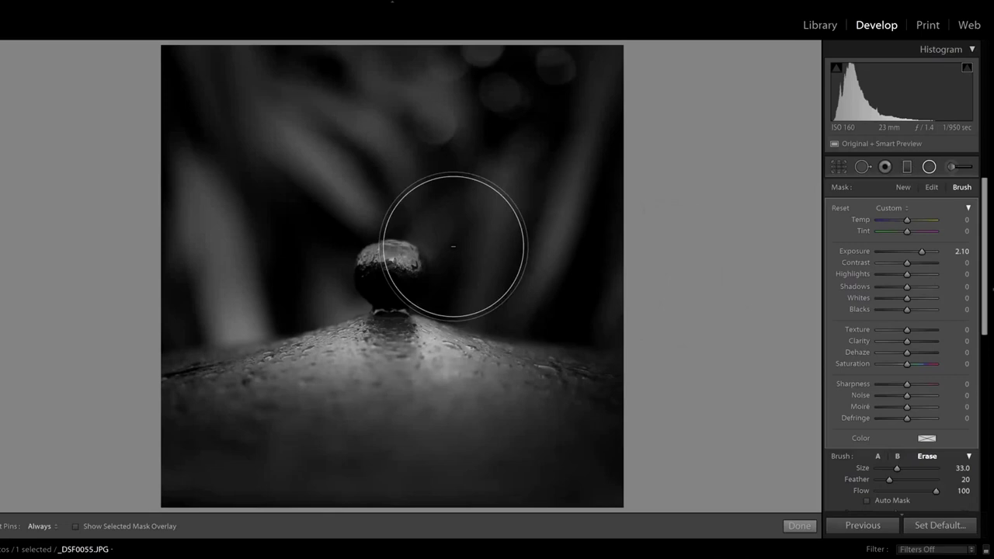
scroll(316, 256, "up", 5)
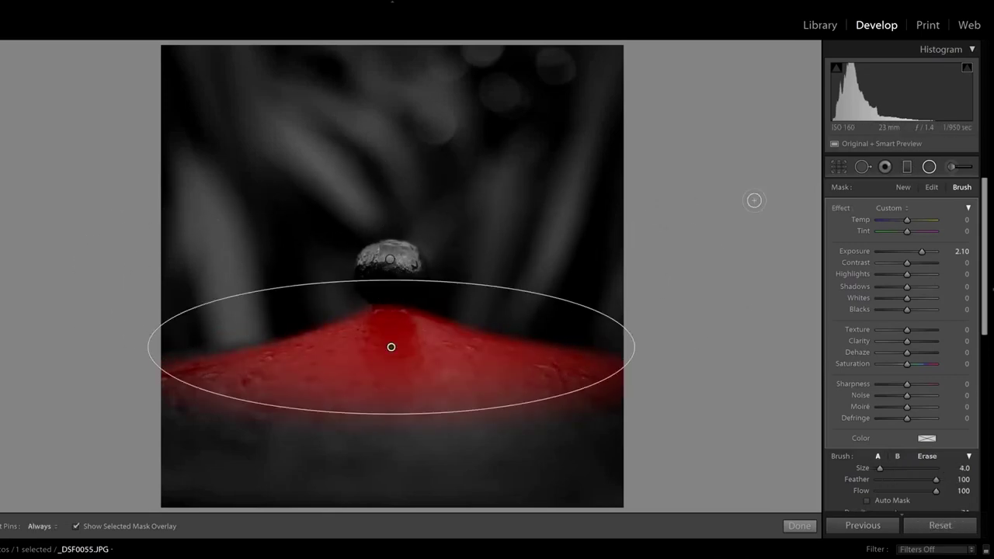
key("shift+m")
left_click(968, 186)
Raise the water drop's radial filter Blacks to 19.
key("shift+m")
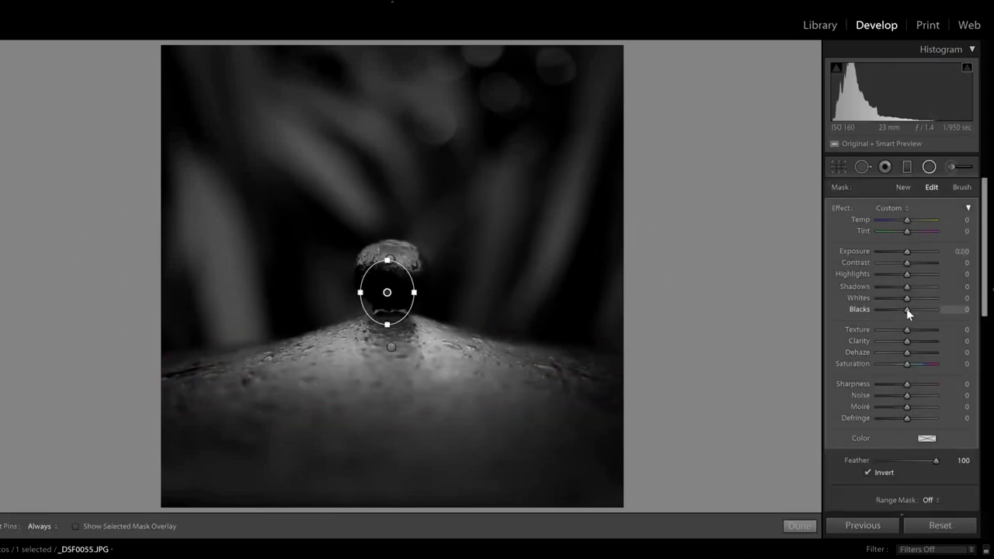
left_click_drag(906, 308, 913, 313)
key("shift+m")
key("k")
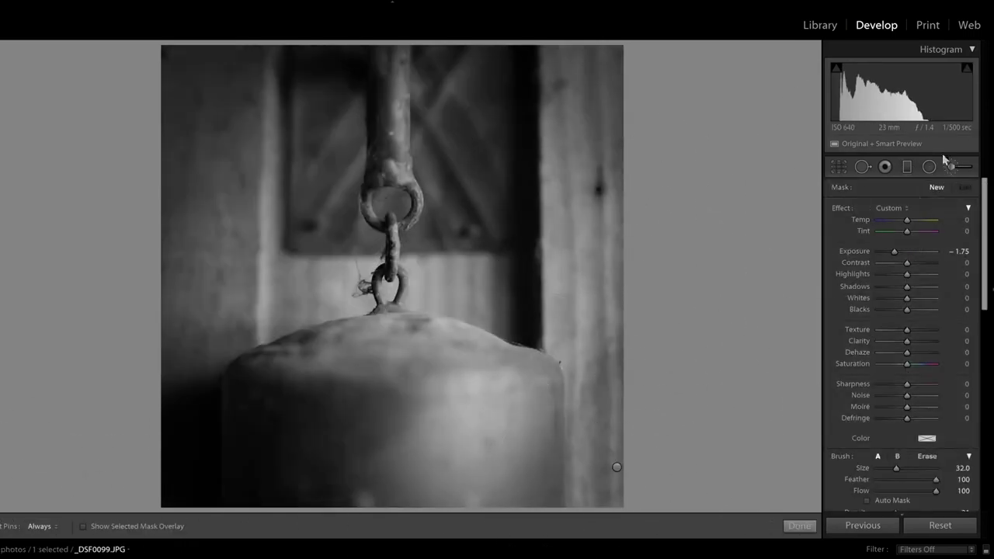
On the bell photo _DSF0099, brush strokes along the chain at Exposure 1.13.
left_click(929, 166)
key("k")
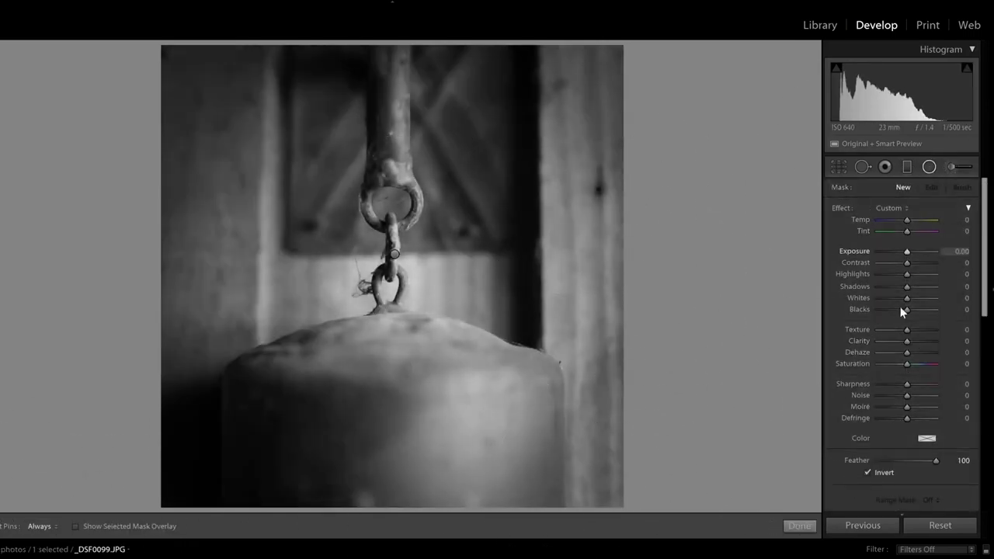
scroll(536, 308, "down", 5)
left_click_drag(517, 291, 195, 493)
key("h")
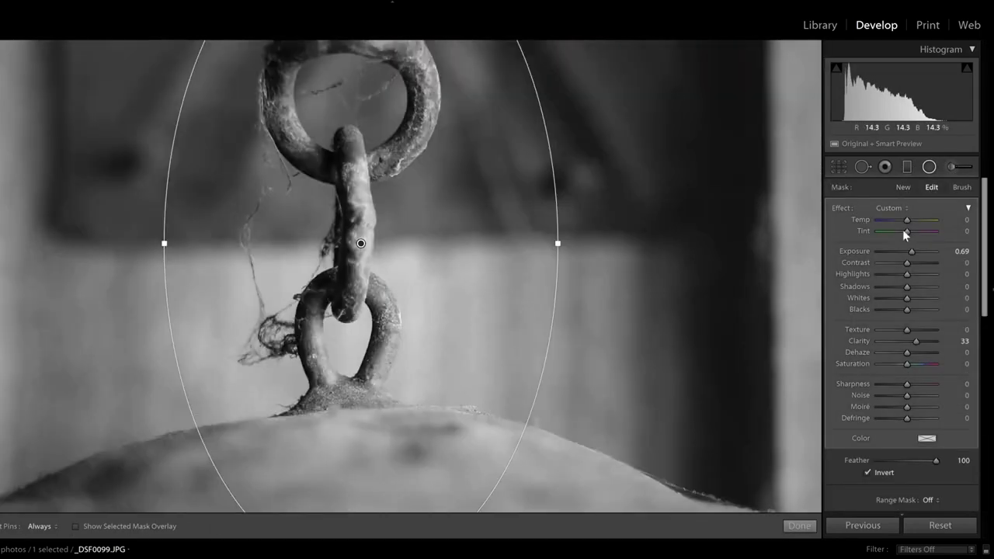
left_click_drag(906, 251, 914, 255)
left_click_drag(353, 373, 357, 225)
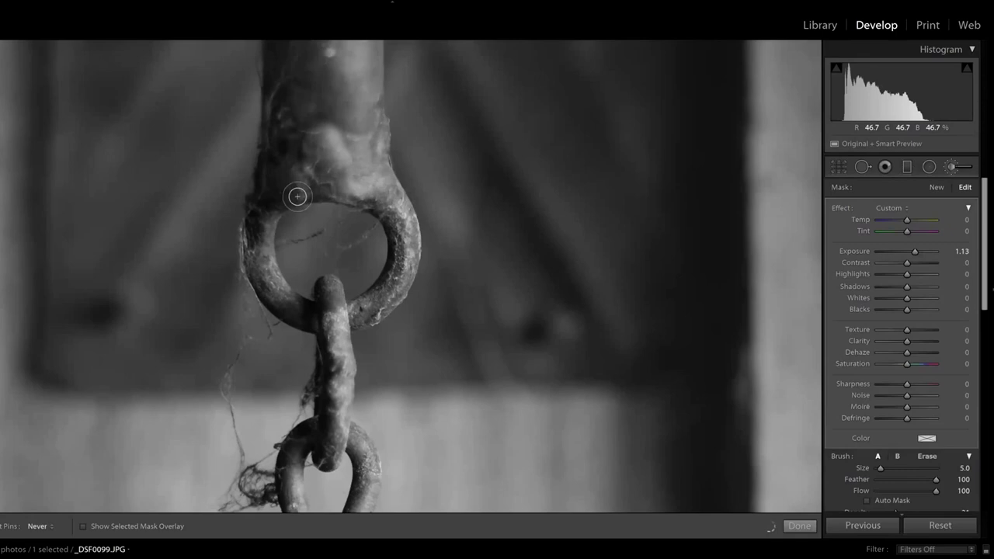